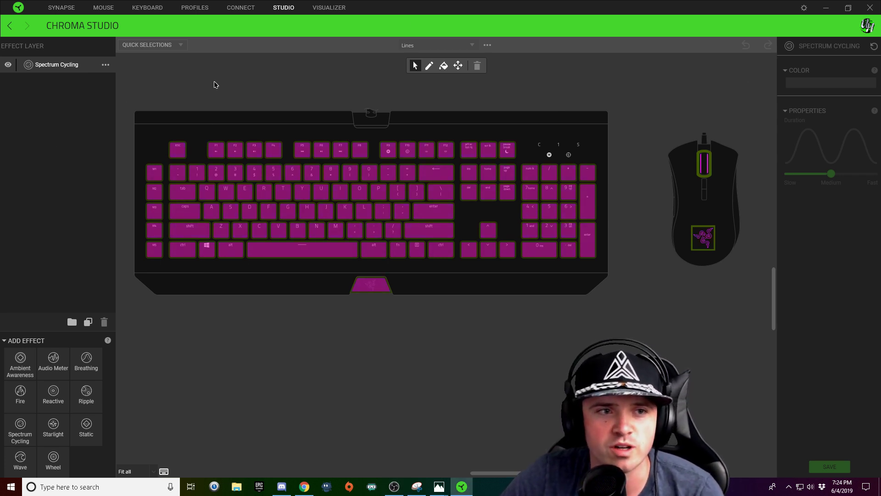
Switch the layer to Wave, drop the mouse, and apply it to all keyboard keys.
click(105, 65)
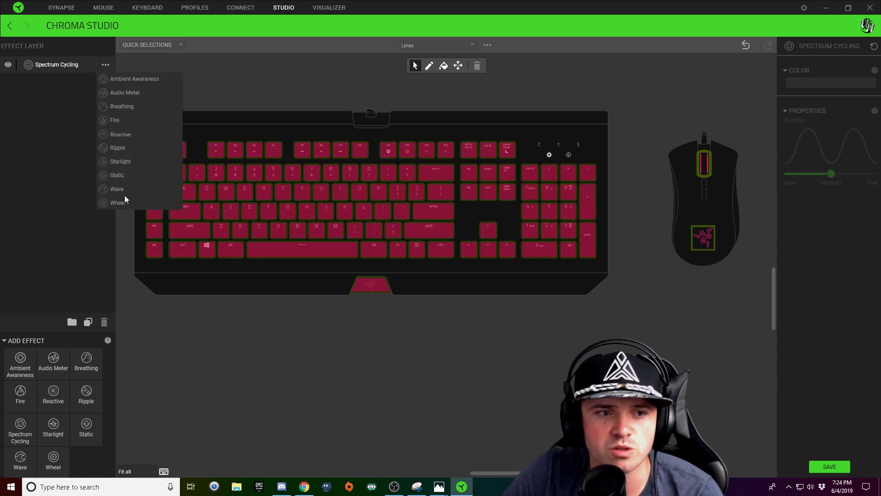
click(114, 189)
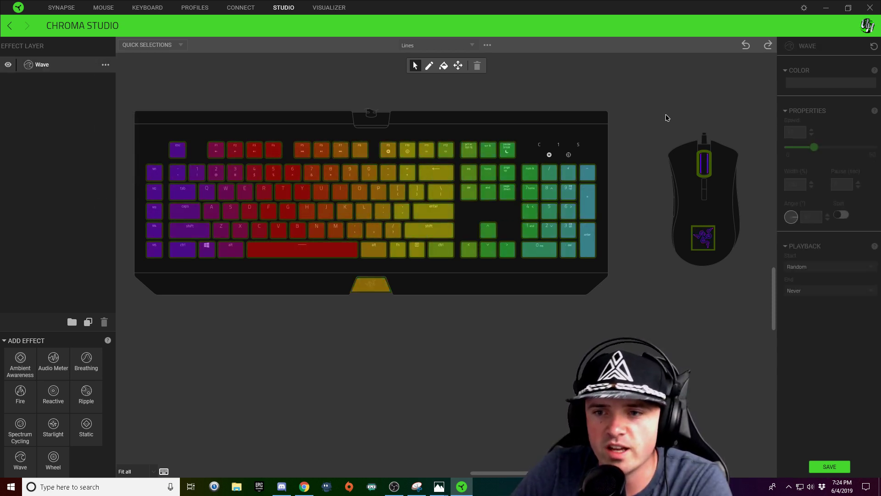
click(774, 338)
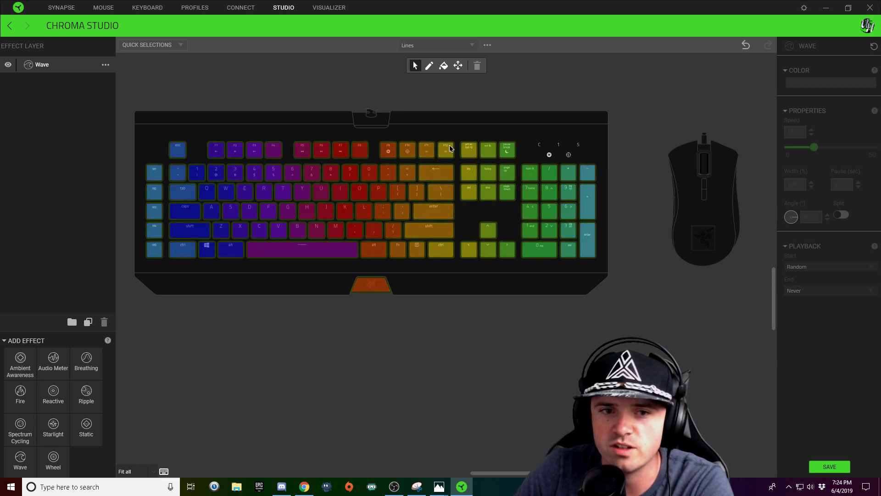
click(42, 64)
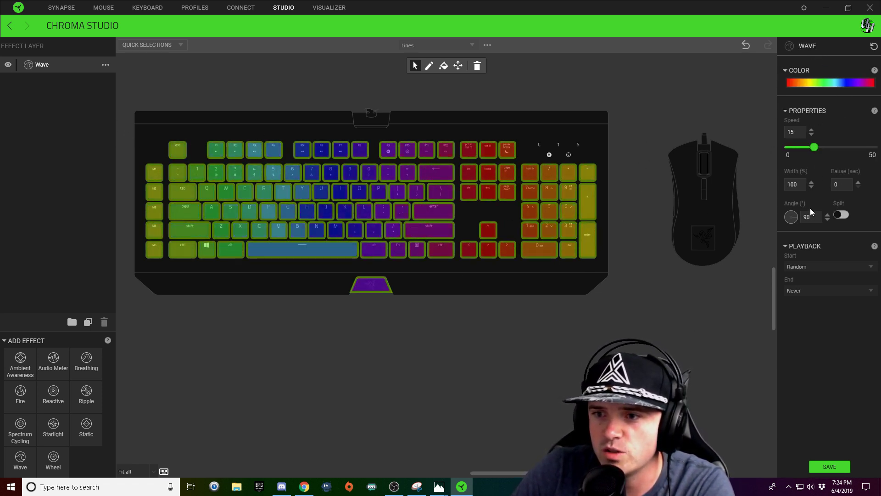
text(200)
Set the Wave width to 200% and the pause to one second.
key(Return)
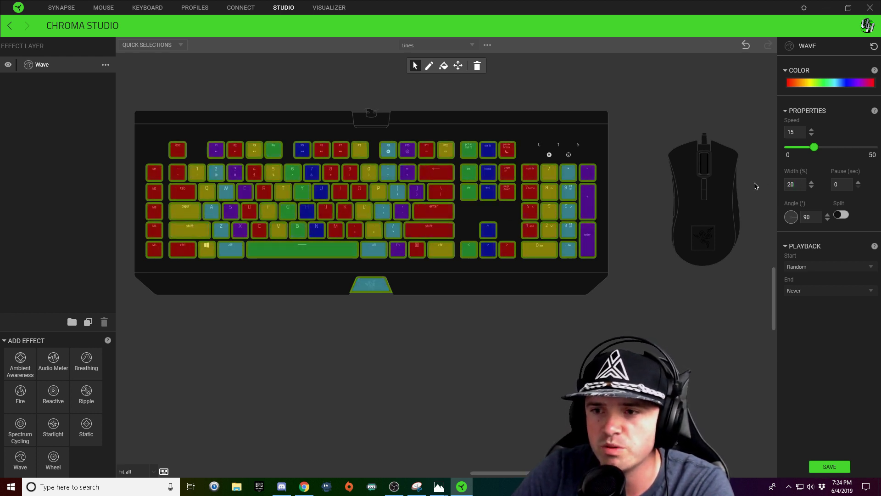
click(858, 182)
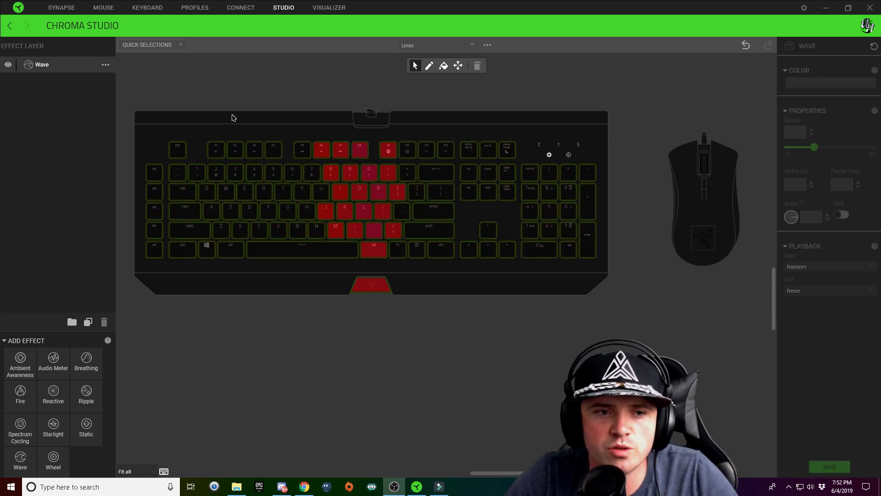
click(155, 177)
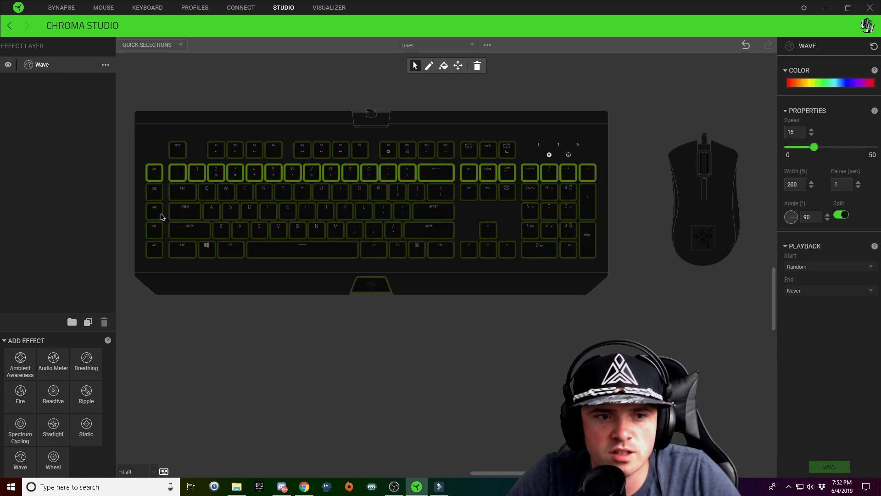
Limit the Wave to alternating keyboard rows at a 270° angle, save, and deselect the keys.
drag(267, 215, 543, 213)
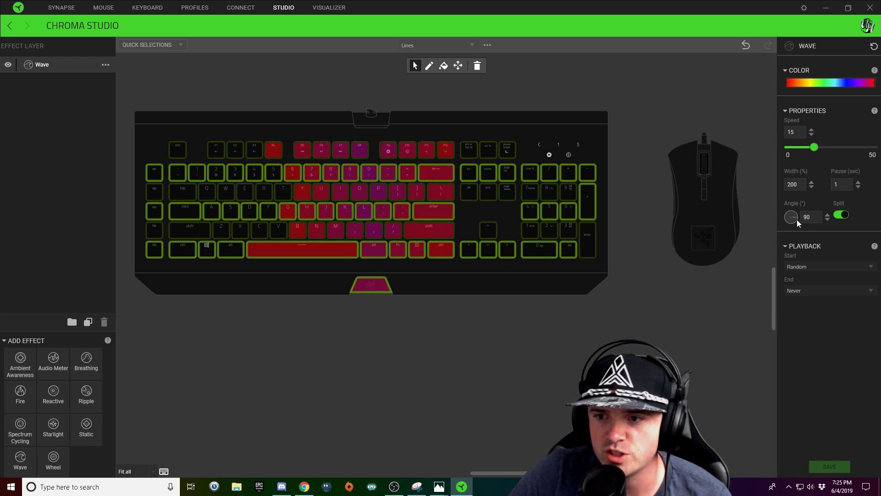
drag(794, 220, 755, 220)
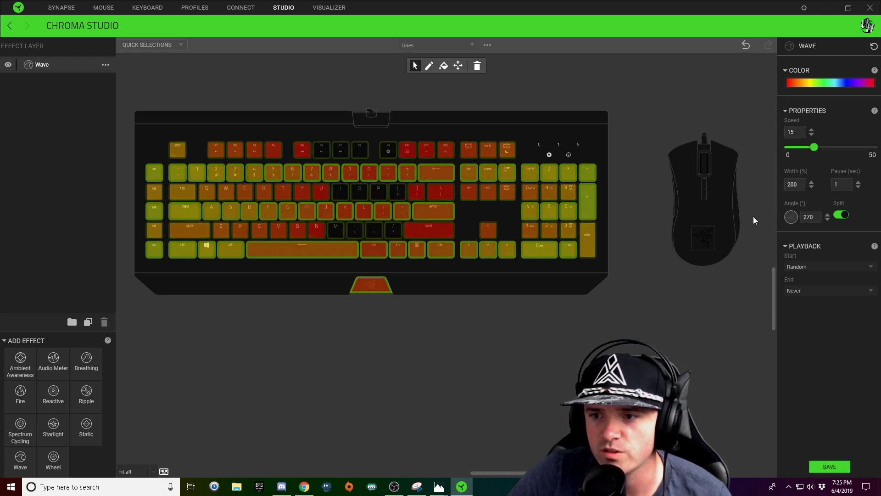
click(829, 467)
click(599, 336)
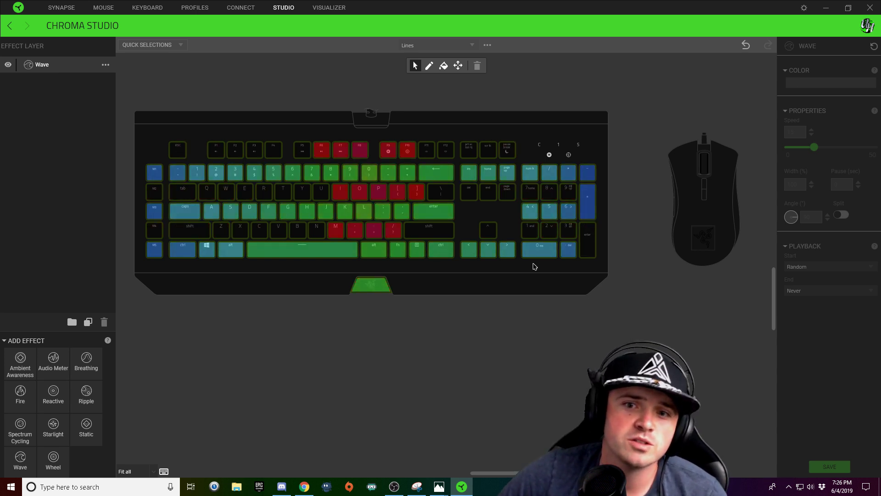
right_click(47, 65)
Duplicate the Wave layer and check which keys and mouse zones each layer covers.
click(69, 69)
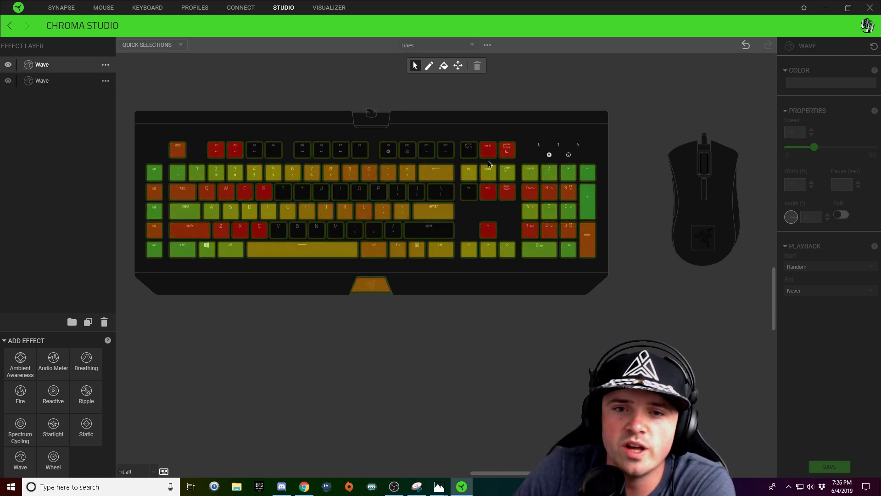
click(569, 174)
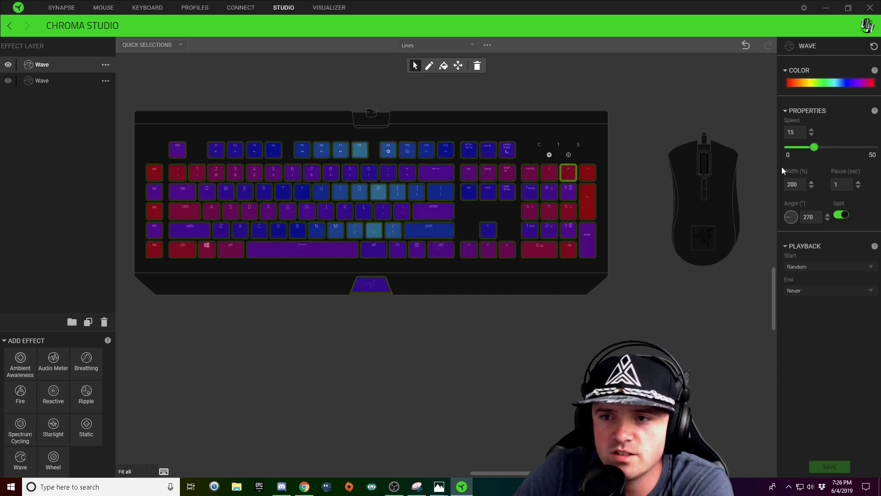
click(706, 163)
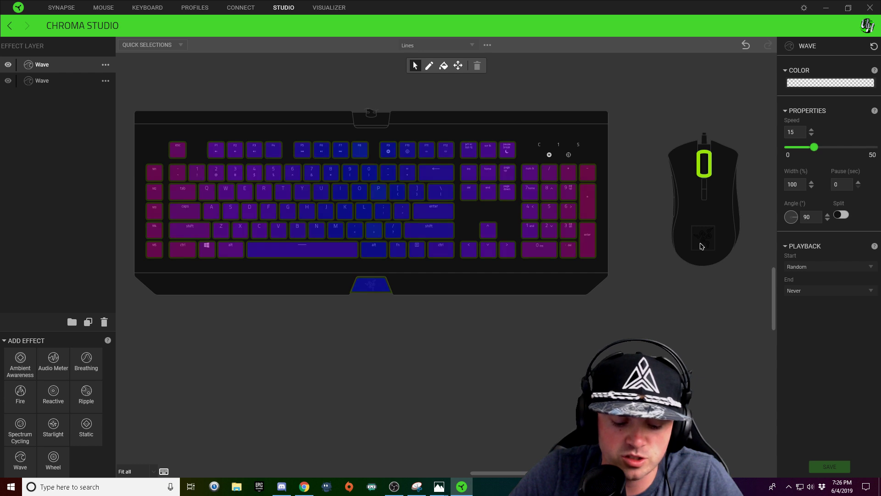
click(701, 246)
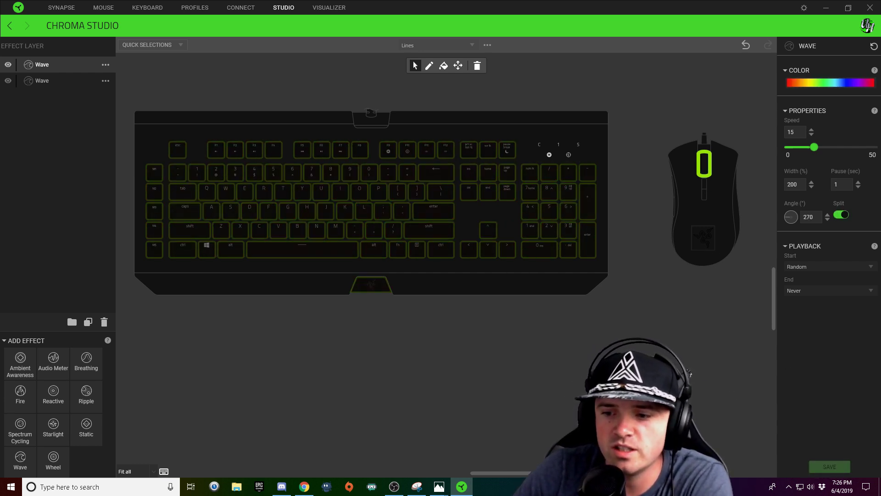
click(706, 246)
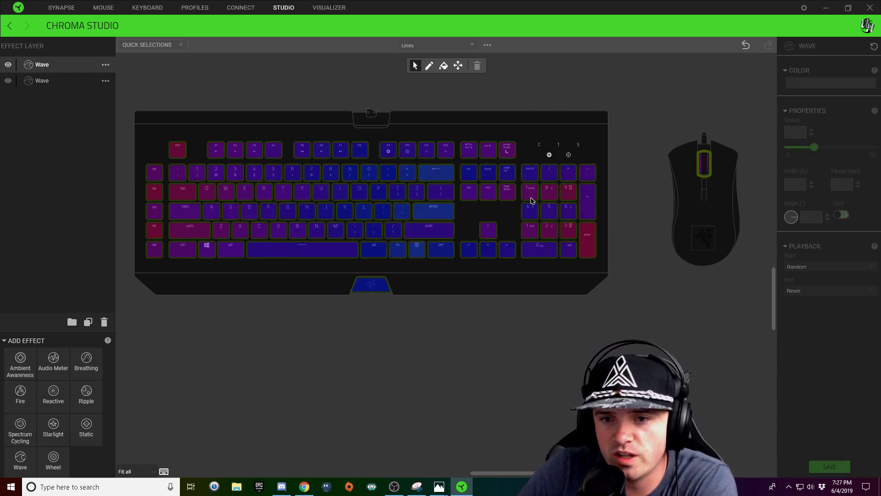
click(554, 231)
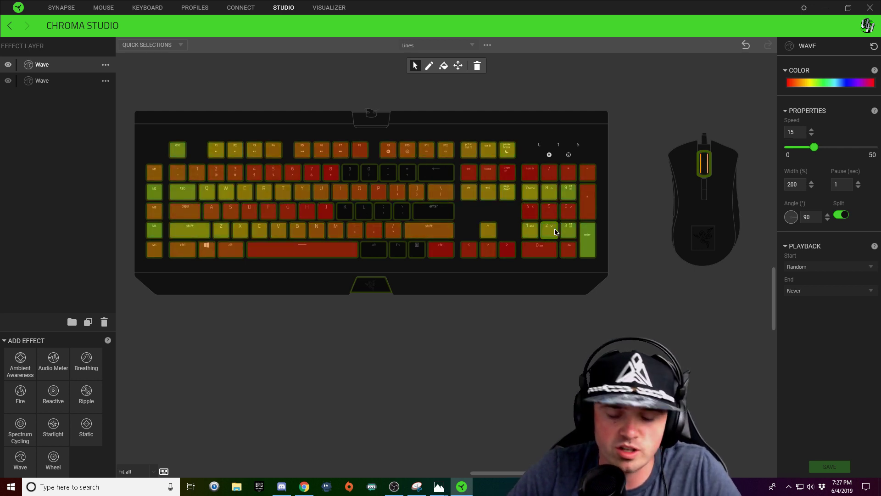
right_click(554, 231)
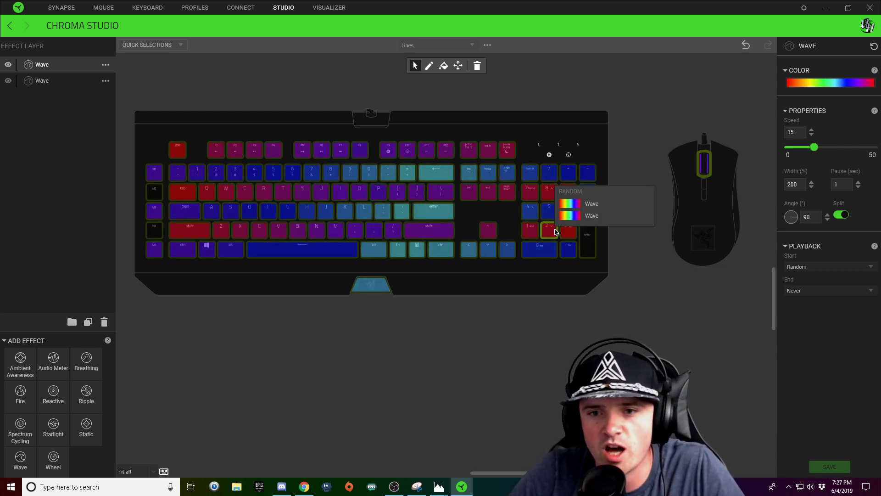
click(703, 240)
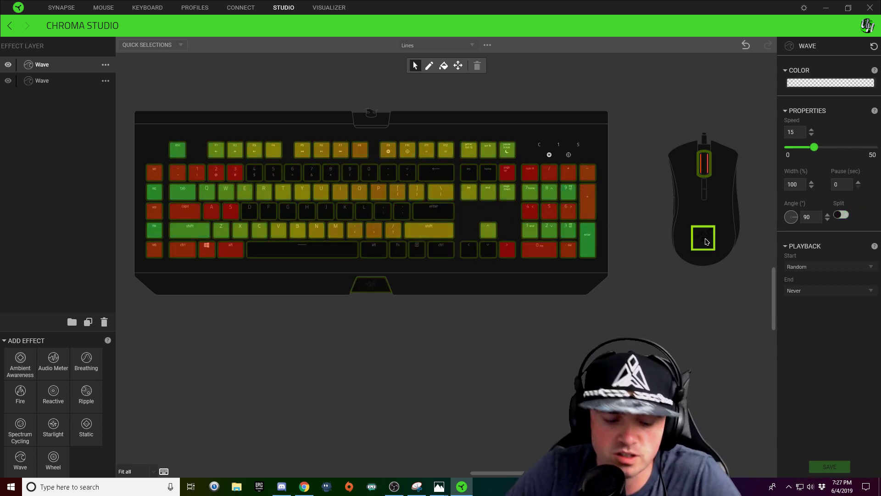
Save the two-layer Wave effect and preview each Wave layer in turn.
click(610, 106)
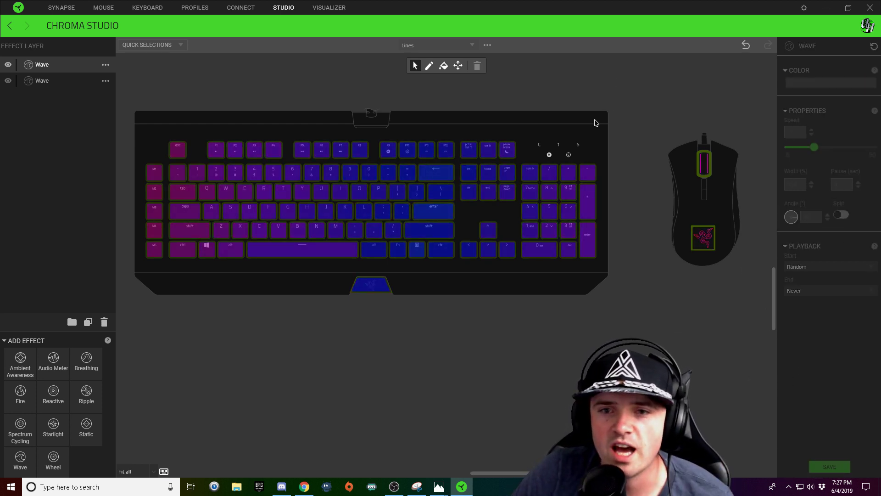
click(62, 62)
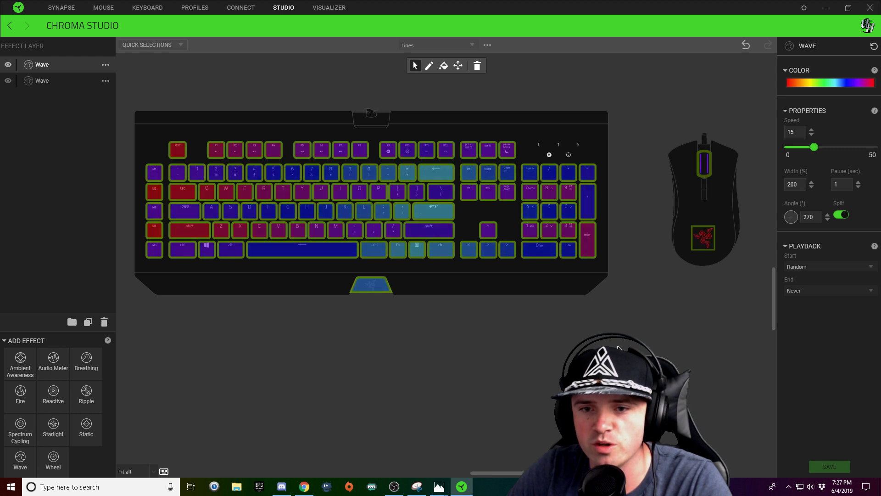
click(831, 466)
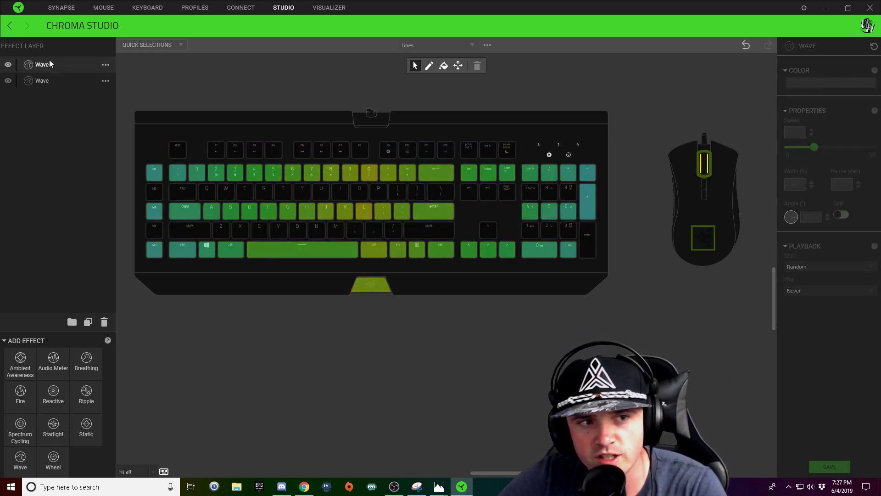
click(46, 65)
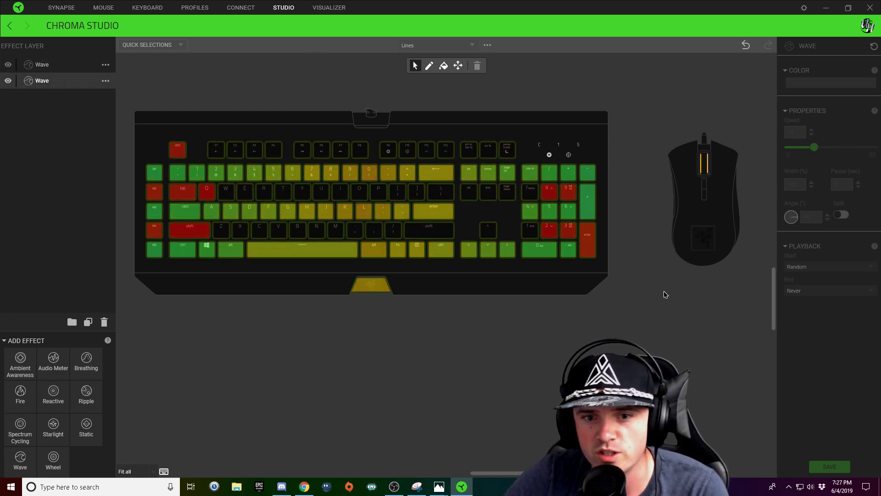
click(97, 80)
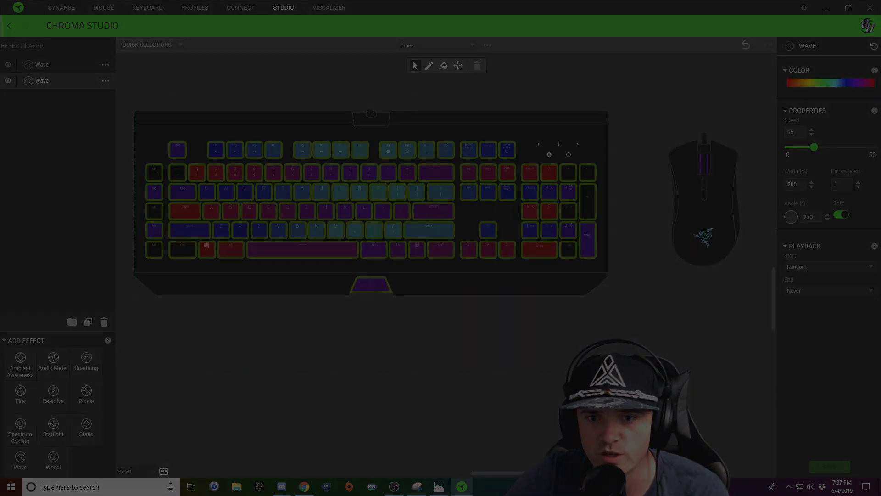